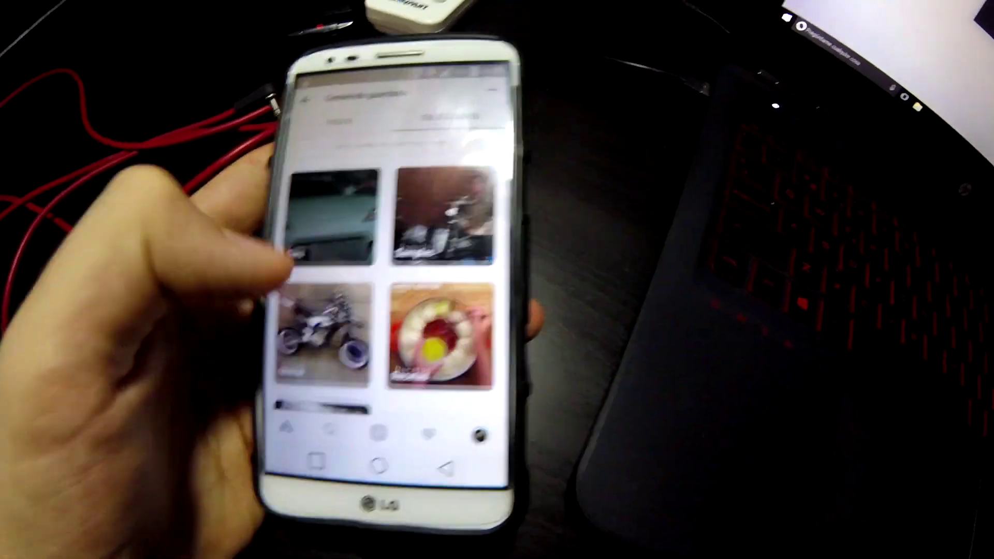
pyautogui.click(305, 243)
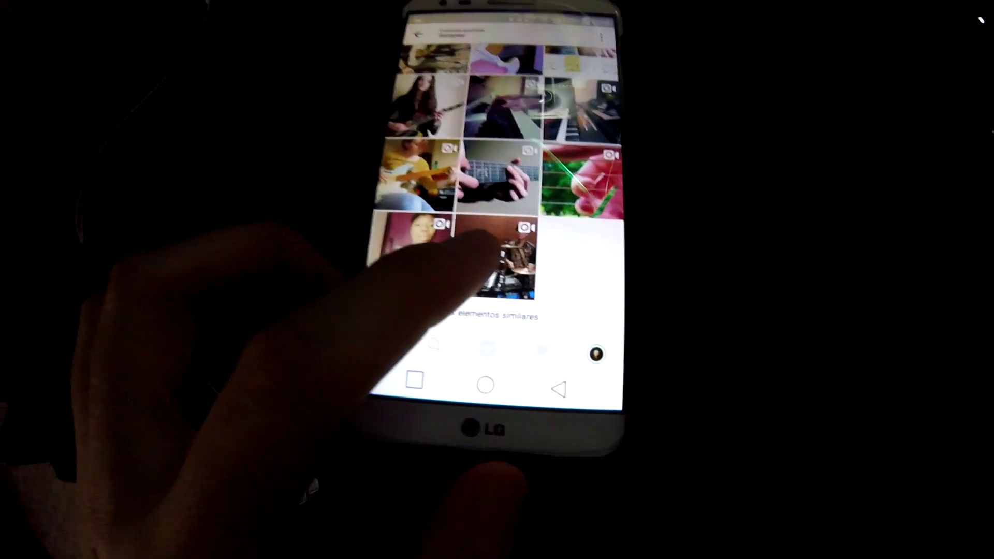
pyautogui.click(481, 241)
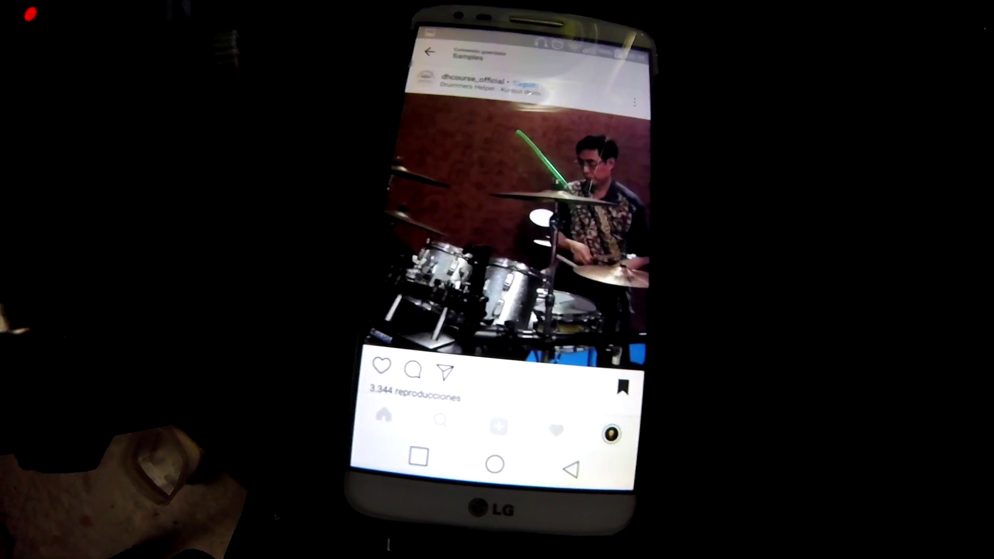
pyautogui.click(431, 51)
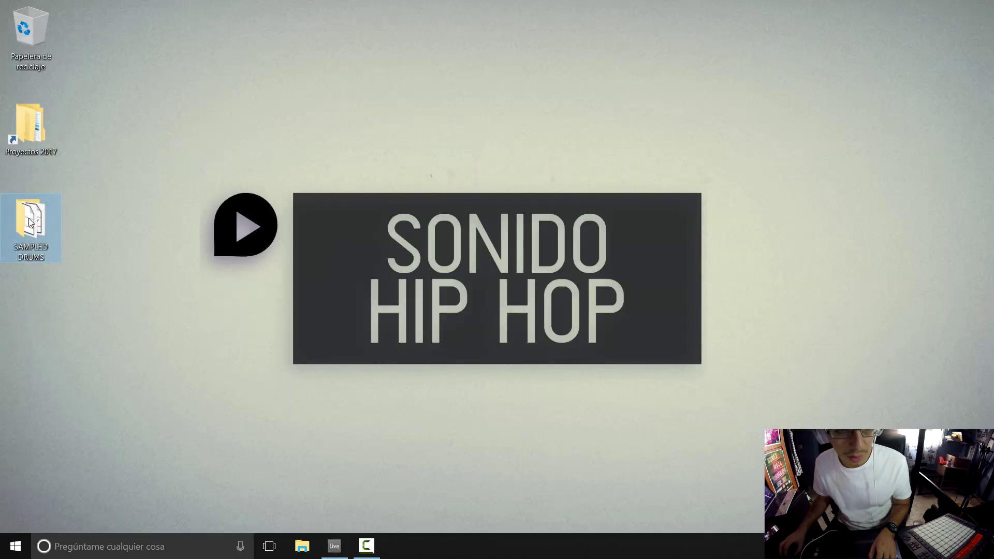
# - Look through the SAMPLED DRUMS folder on the desktop for SR001XY.WAV and SR002XY.WAV, and minimize its window
pyautogui.doubleClick(30, 228)
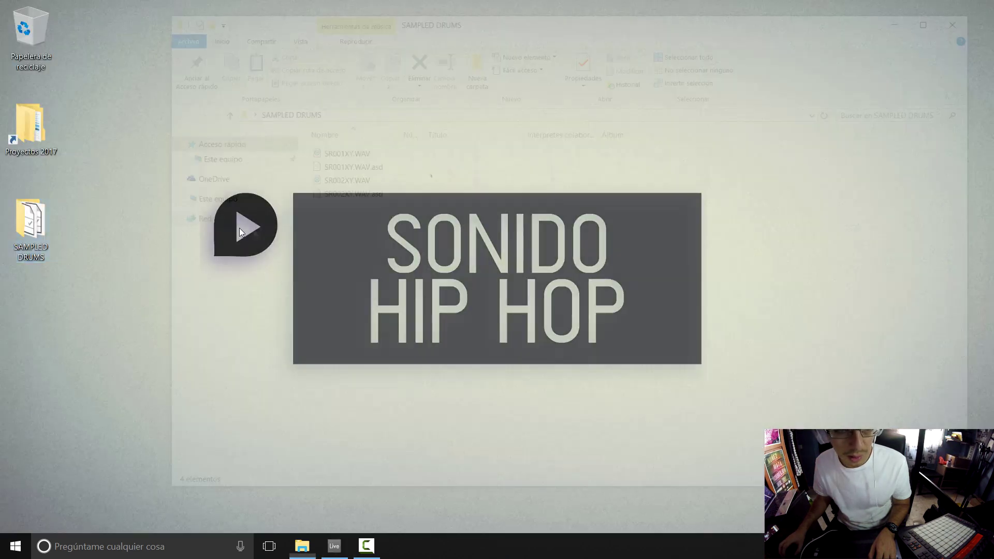
pyautogui.click(339, 149)
pyautogui.click(345, 177)
pyautogui.click(343, 150)
pyautogui.click(356, 177)
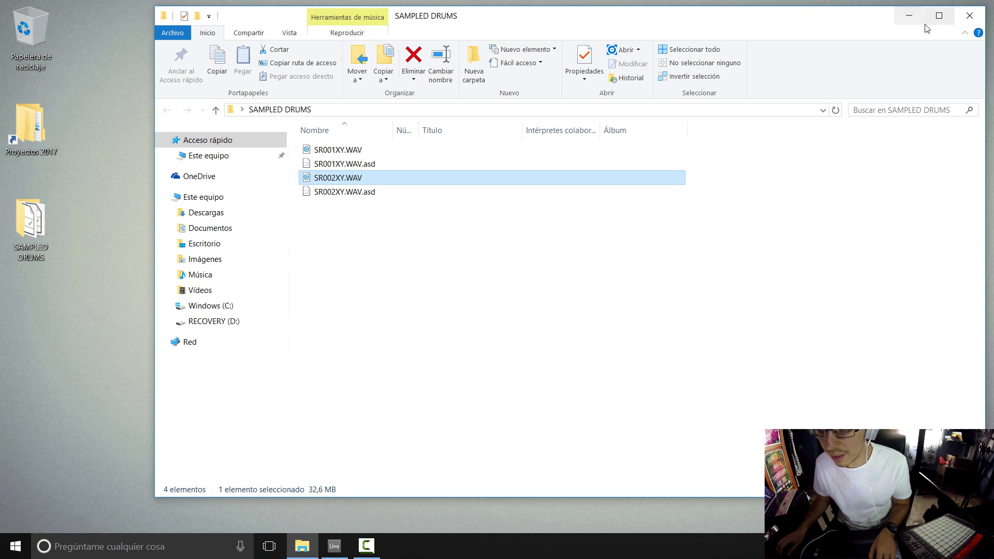
pyautogui.click(910, 16)
# - Load SR001XY.WAV from the desktop's SAMPLED DRUMS folder into the audio track's first clip slot
pyautogui.click(33, 260)
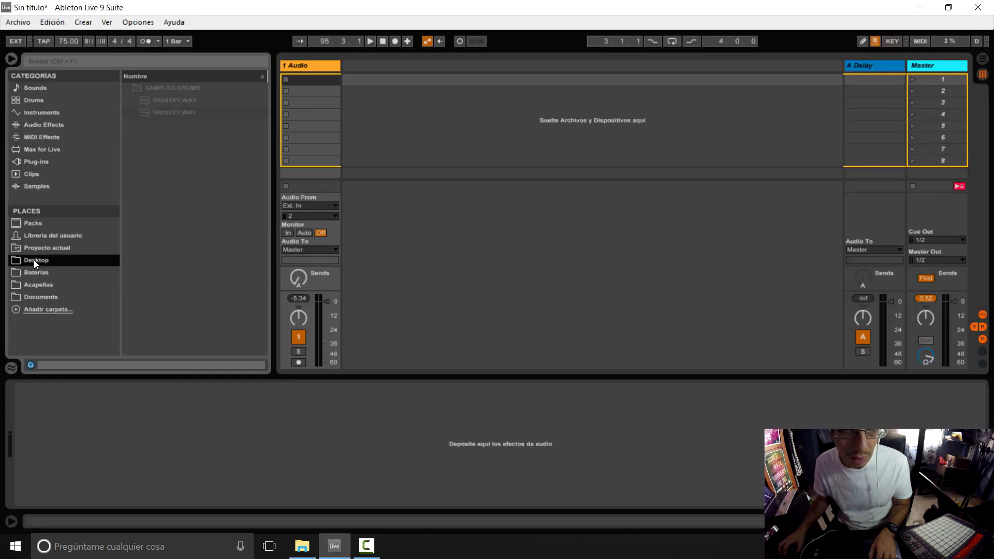
pyautogui.click(153, 102)
pyautogui.moveTo(153, 104); pyautogui.dragTo(308, 80)
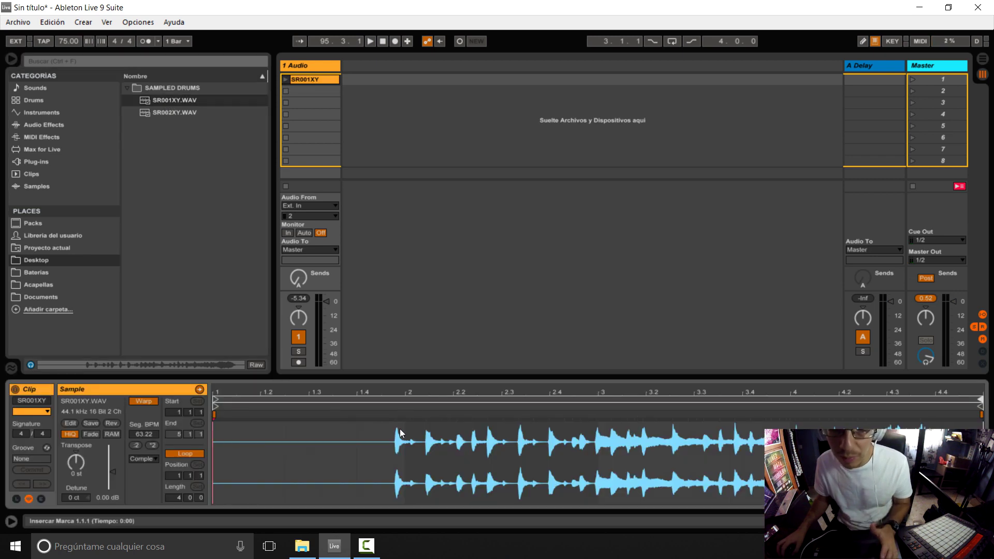
# - Place a warp marker on the first drum hit of the SR001XY clip and set 1.1.1 there
pyautogui.moveTo(402, 417)
pyautogui.mouseDown()
pyautogui.moveTo(377, 417)
pyautogui.moveTo(447, 418)
pyautogui.mouseUp()
pyautogui.rightClick(446, 415)
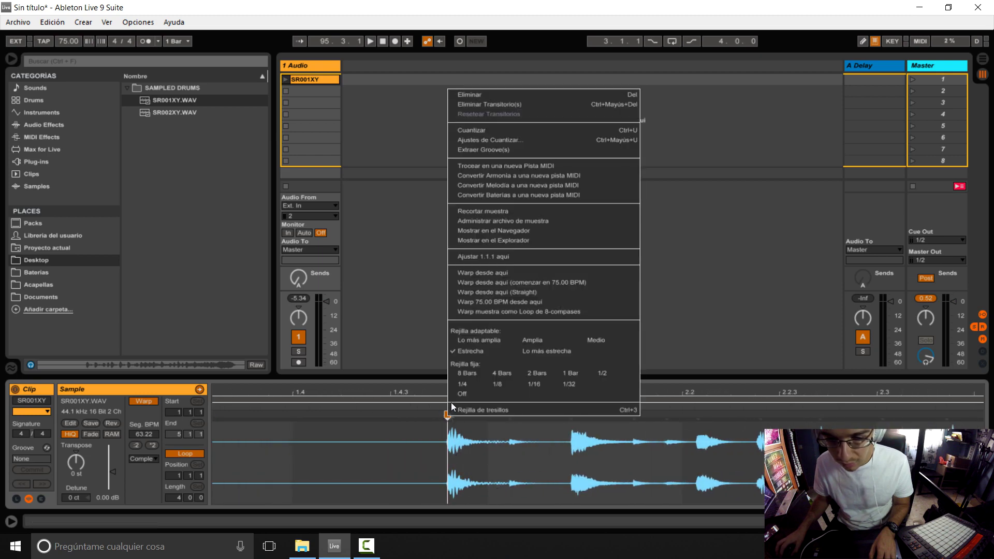
pyautogui.click(495, 256)
pyautogui.moveTo(497, 392); pyautogui.dragTo(487, 346)
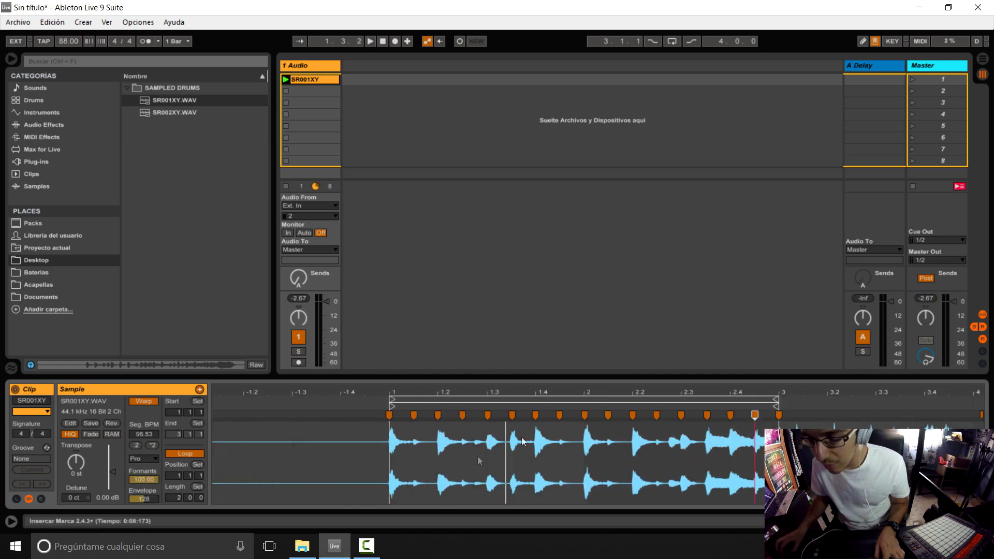
# - Slice the SR001XY clip to a new MIDI track with one slice per warp marker, and launch the resulting MIDI clip
pyautogui.rightClick(317, 82)
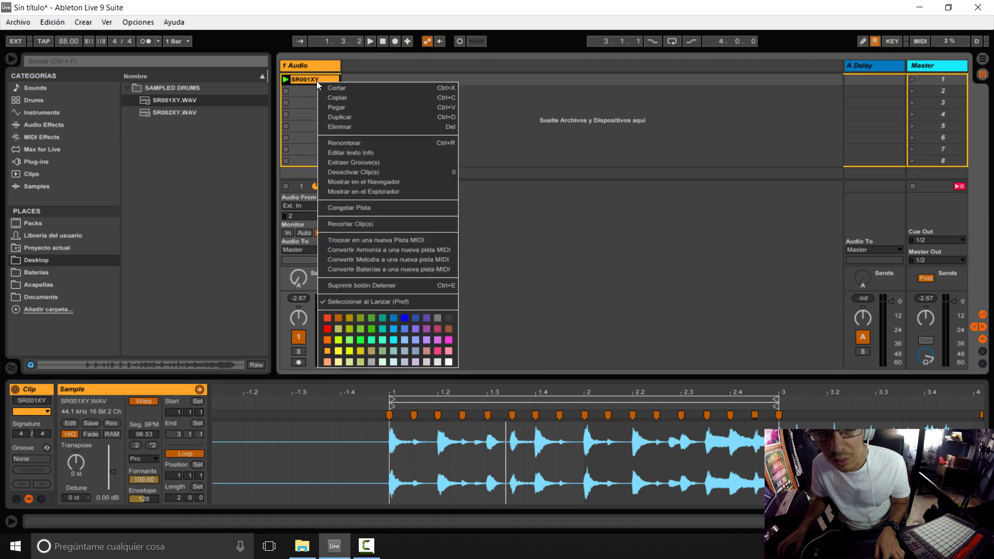
pyautogui.click(382, 240)
pyautogui.click(543, 246)
pyautogui.click(555, 259)
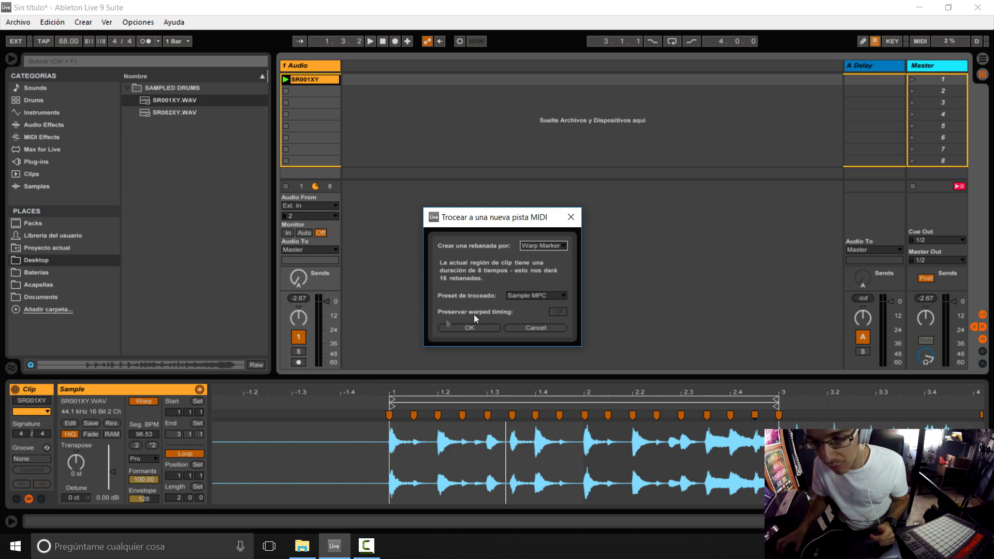
pyautogui.click(541, 297)
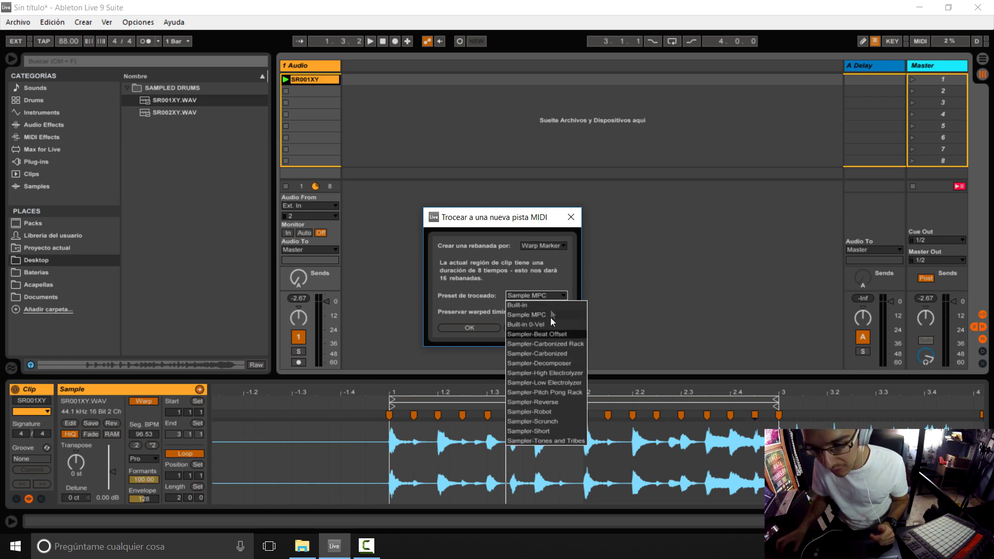
pyautogui.click(558, 324)
pyautogui.click(468, 328)
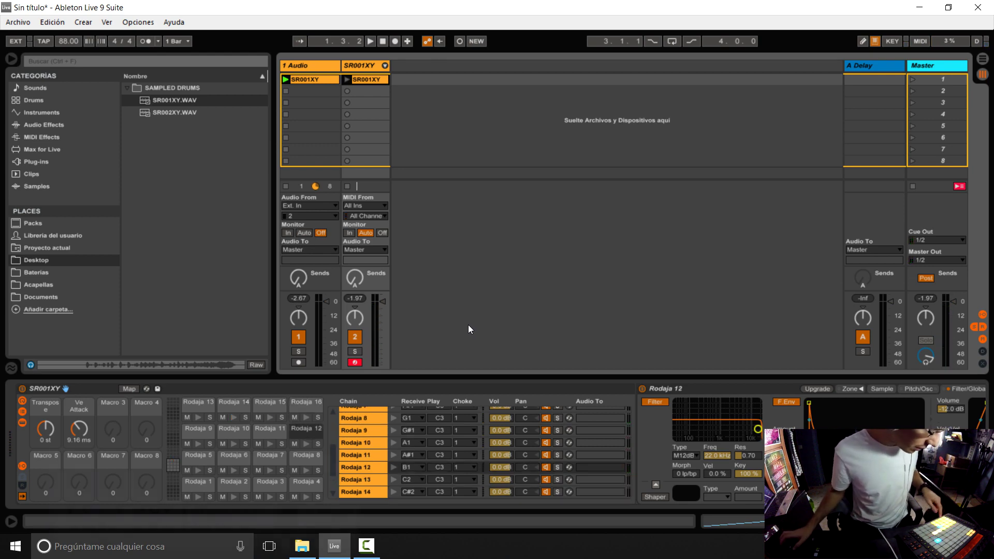
pyautogui.click(347, 80)
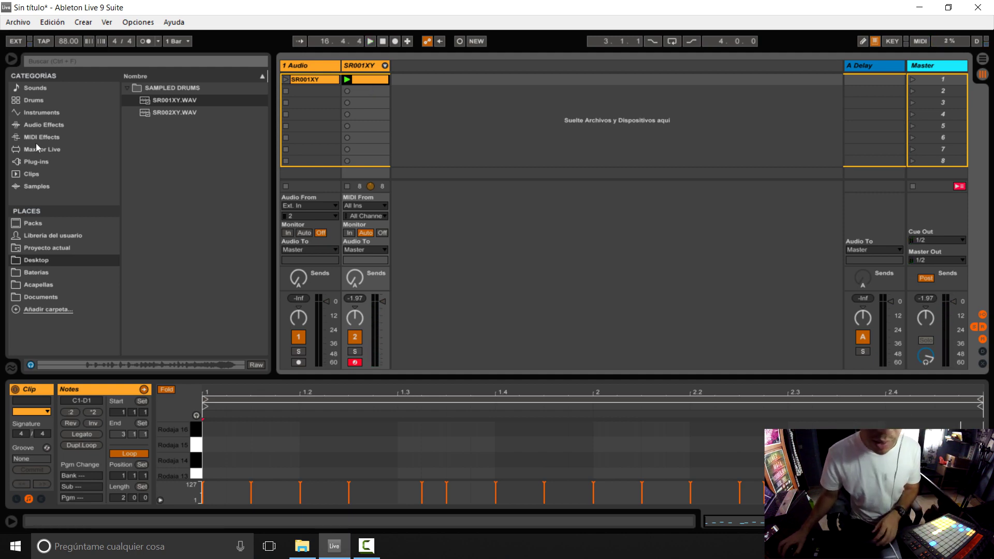
# - Display the sliced SR001XY track's devices and expand the EQ Eight presets among the audio effects
pyautogui.click(359, 64)
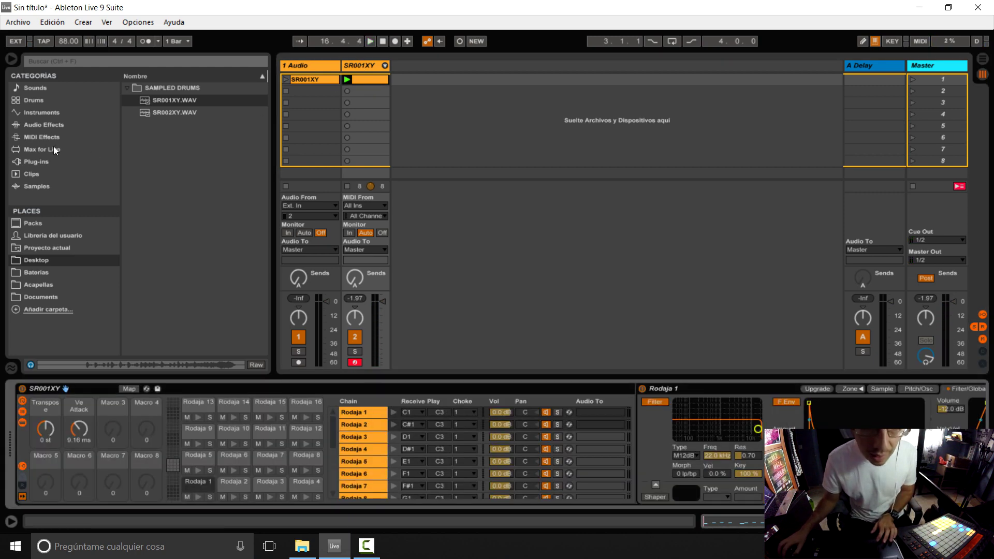
pyautogui.click(48, 125)
pyautogui.scroll(-3, 263, 263)
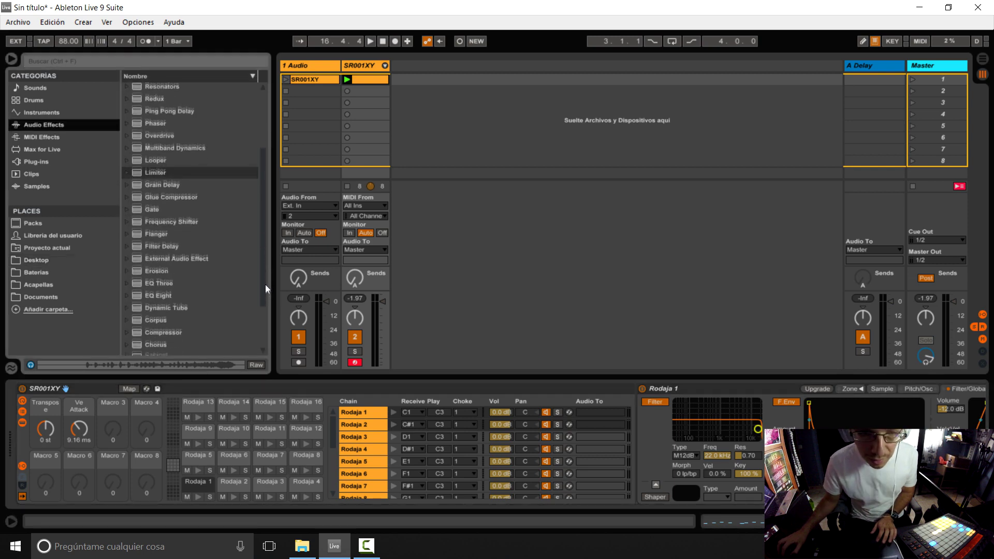
pyautogui.click(127, 269)
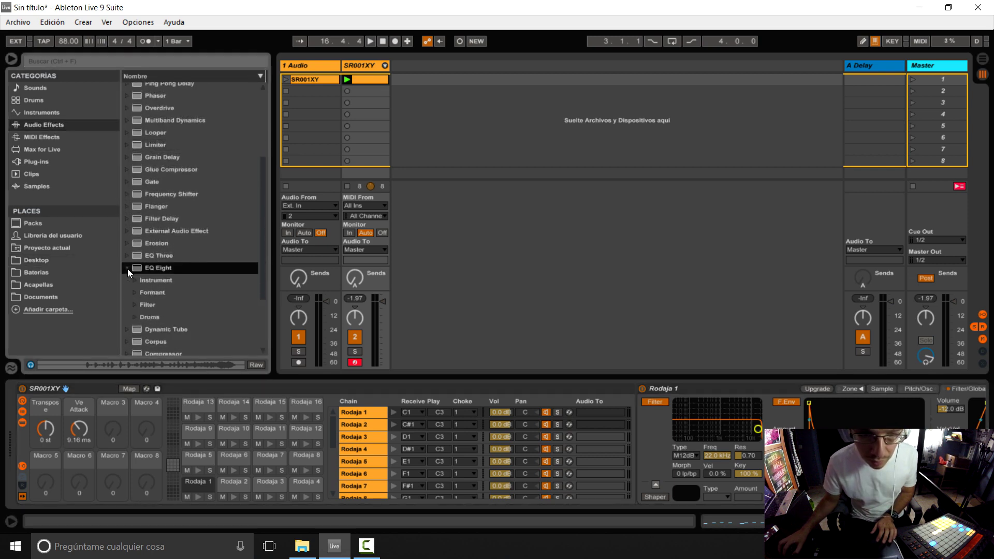
pyautogui.scroll(-3, 264, 236)
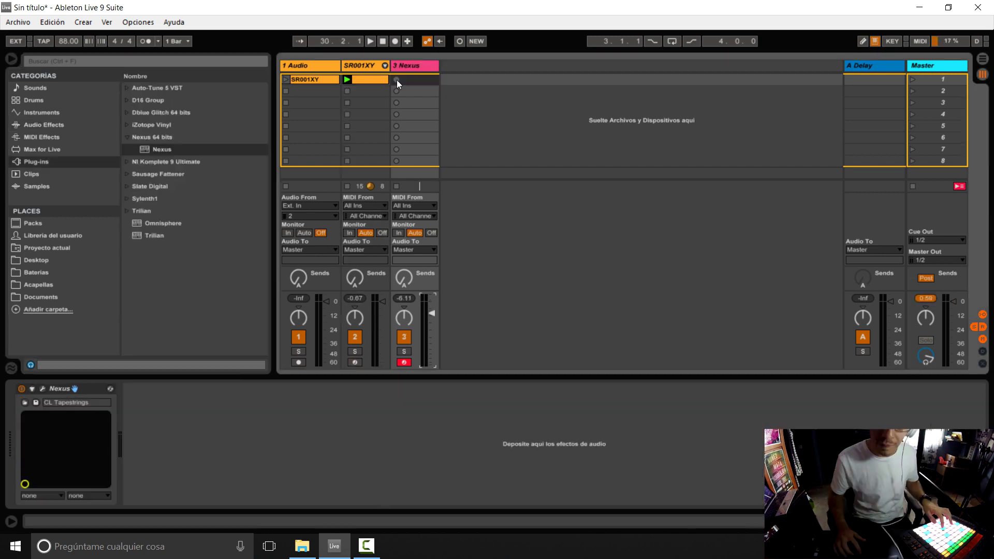
# - Record a MIDI clip in the first slot of the 3 Nexus track and end the recording into playback
pyautogui.click(397, 79)
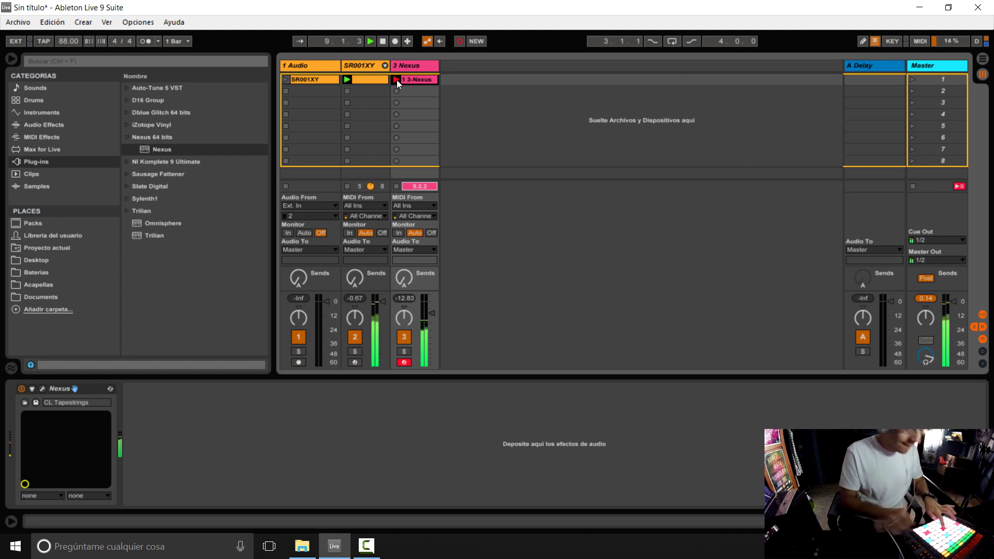
pyautogui.click(397, 80)
# - Audition arpeggiator presets such as Etheral and FX Line 1 on the PL Matrix Pike sound, and return to Add Legato
pyautogui.hotkey('ctrl', 'alt', 'p')
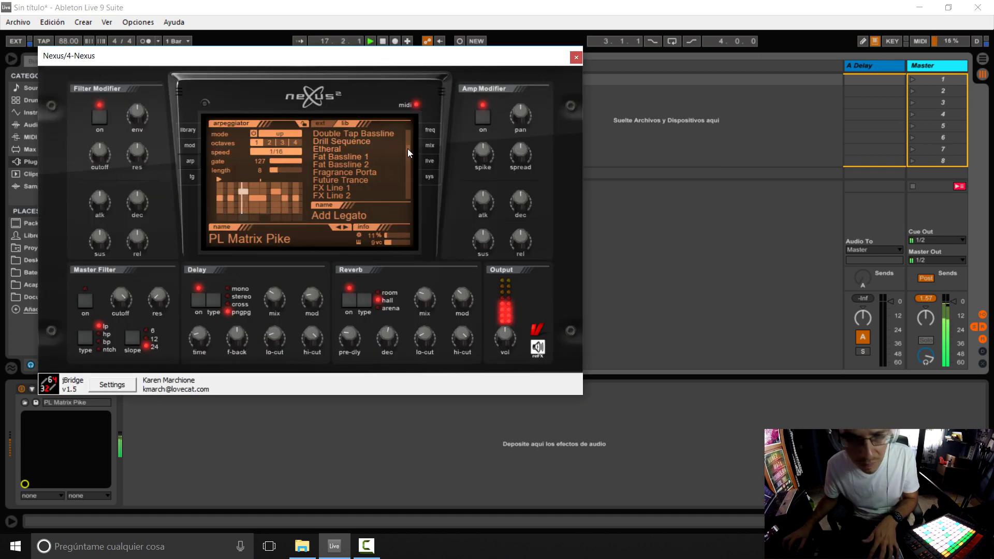
pyautogui.click(391, 142)
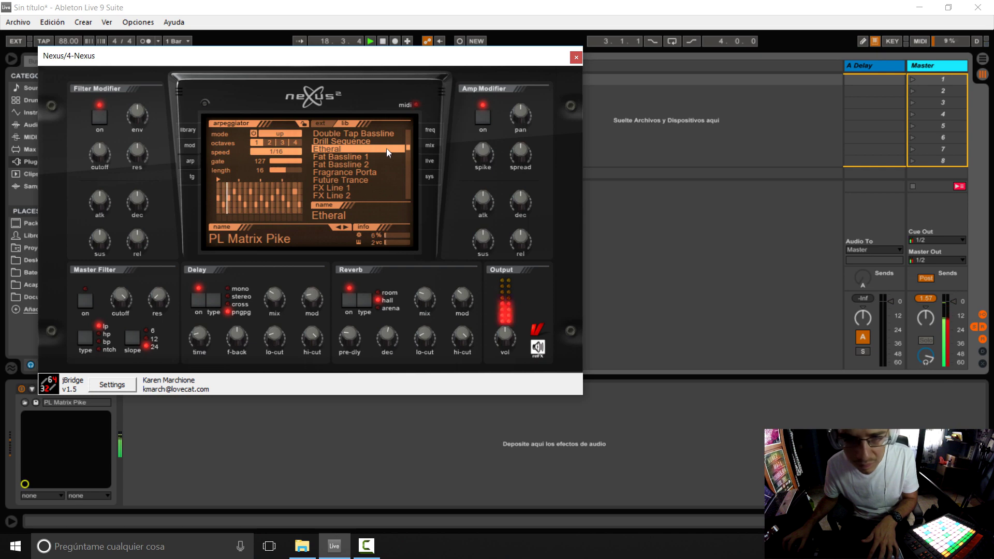
pyautogui.click(385, 159)
pyautogui.click(376, 177)
pyautogui.click(375, 189)
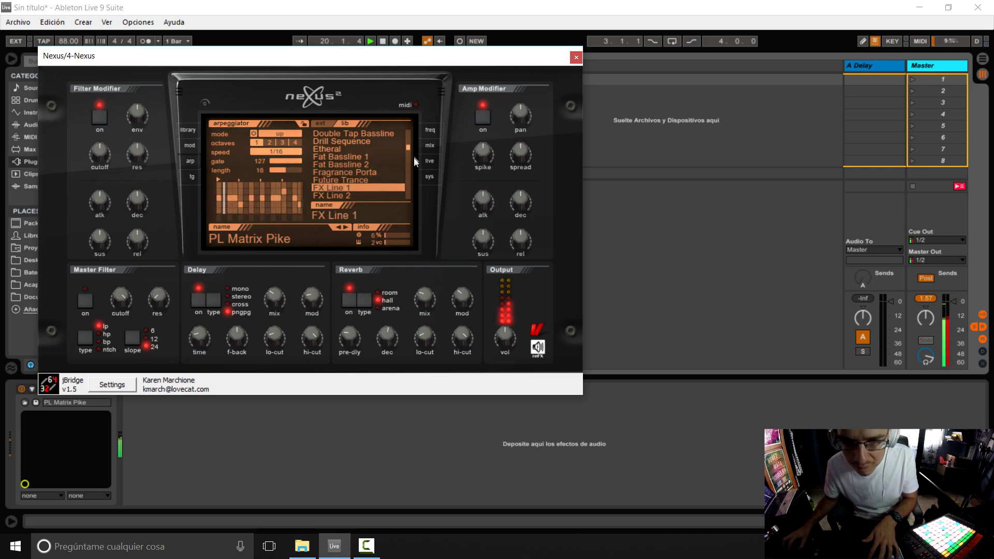
pyautogui.moveTo(409, 147); pyautogui.dragTo(410, 125)
pyautogui.click(383, 134)
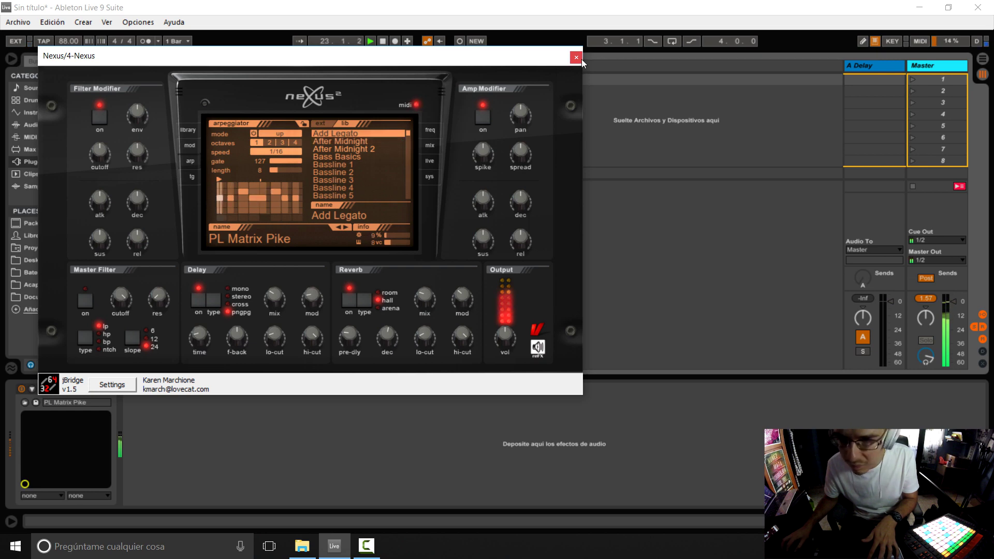
# - Close the Nexus window and lower the 4 Nexus track's volume to about -11.8 dB
pyautogui.hotkey('ctrl', 'alt', 'p')
pyautogui.moveTo(480, 308); pyautogui.dragTo(481, 315)
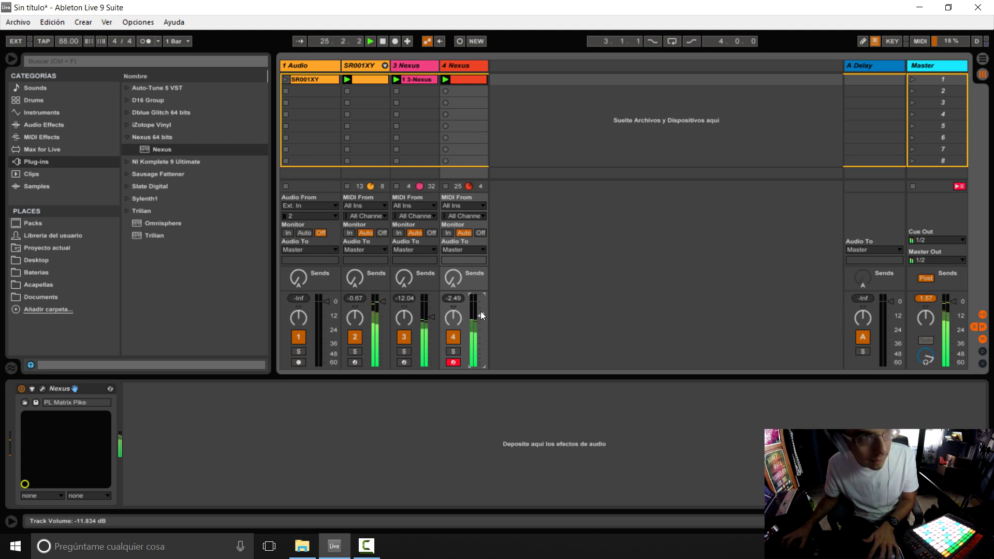
pyautogui.hotkey('ctrl', 'd')
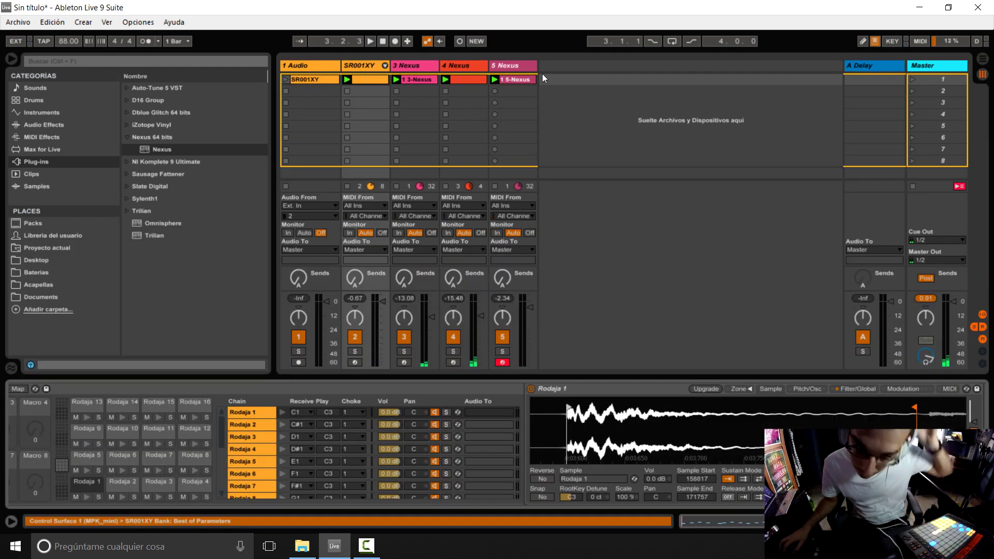
# - Add a Drum Rack instrument on a new MIDI track after the 5 Nexus track
pyautogui.click(81, 111)
pyautogui.moveTo(161, 112); pyautogui.dragTo(552, 91)
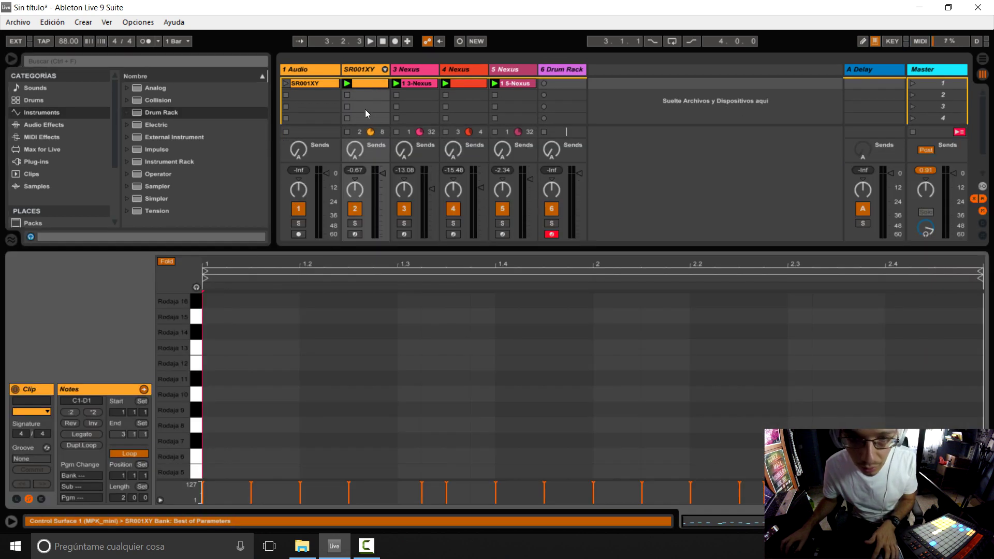
# - Examine the SR001XY track's Kick EQ 3 and Compressor, and its Rodaja 3 slice
pyautogui.click(366, 66)
pyautogui.scroll(-5, 365, 394)
pyautogui.moveTo(595, 414); pyautogui.dragTo(627, 448)
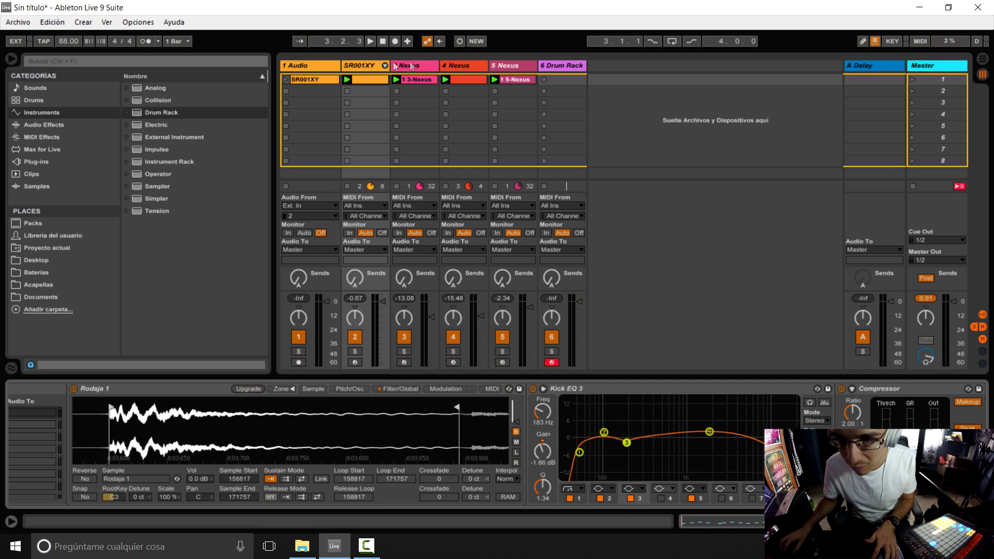
pyautogui.click(263, 482)
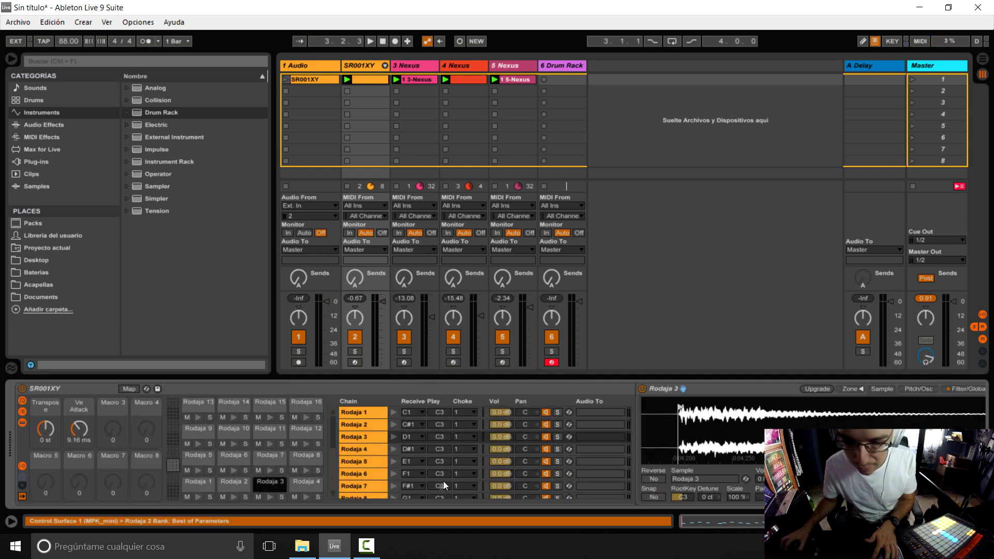
pyautogui.click(301, 484)
pyautogui.click(275, 480)
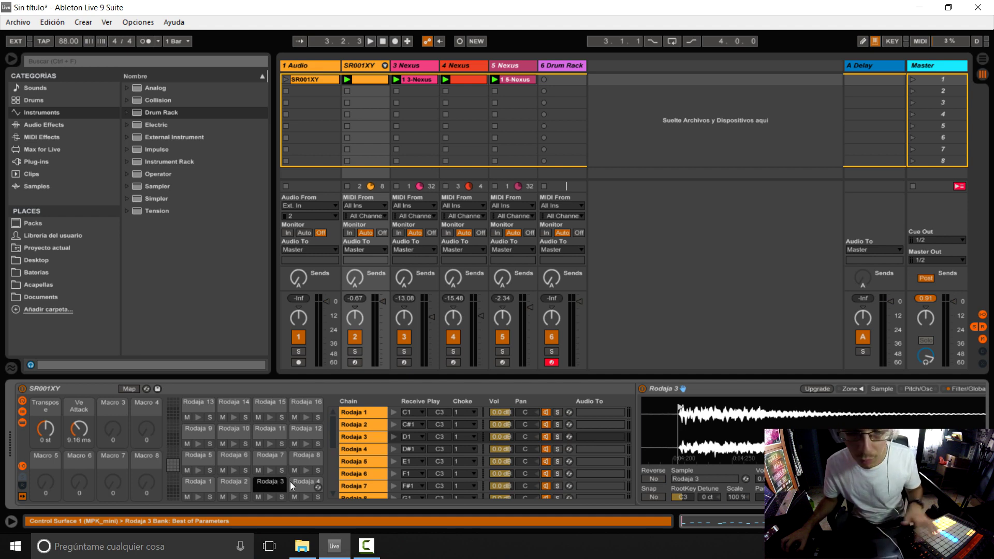
pyautogui.hscroll(6, 393, 442)
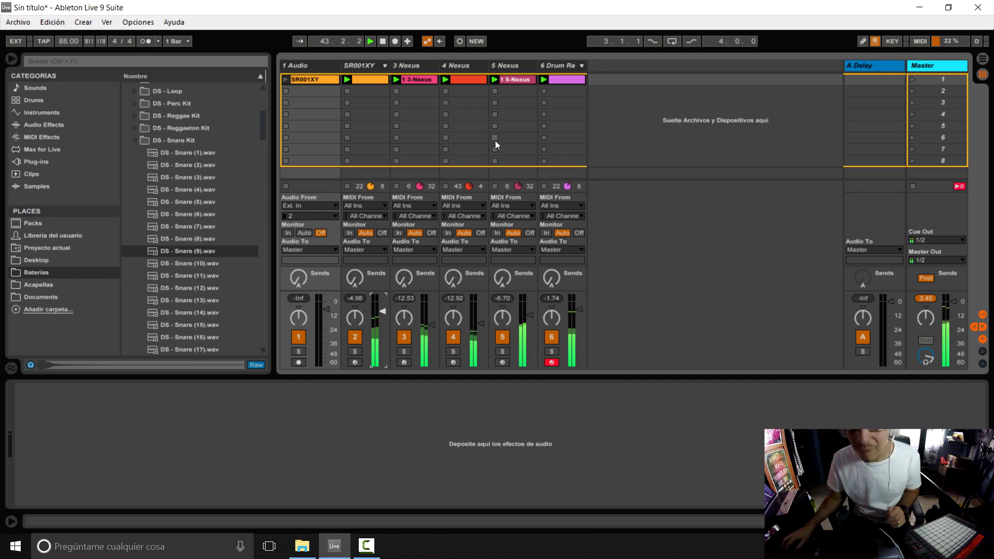
# - Review the devices of the 6 Drum Rack track and of the sliced SR001XY track
pyautogui.click(558, 63)
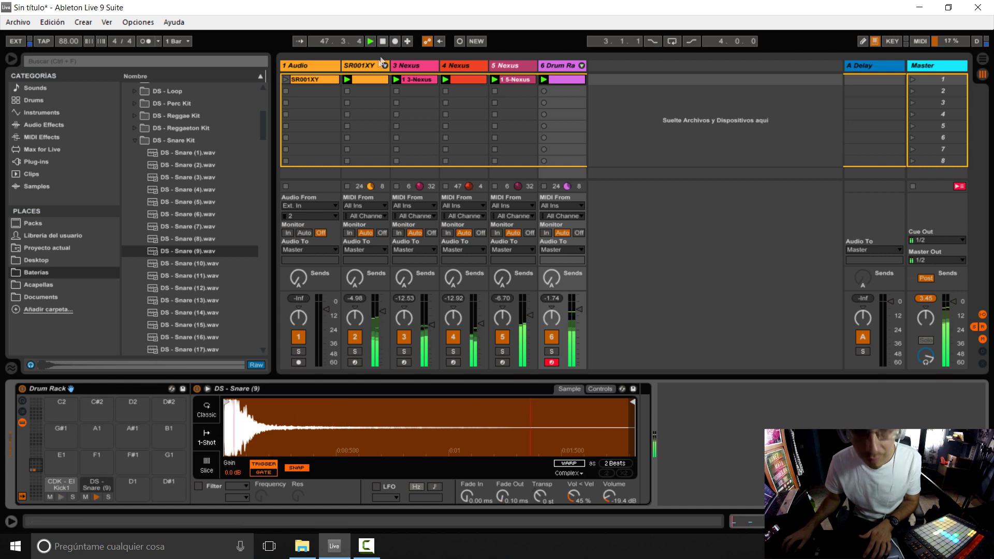
pyautogui.click(369, 66)
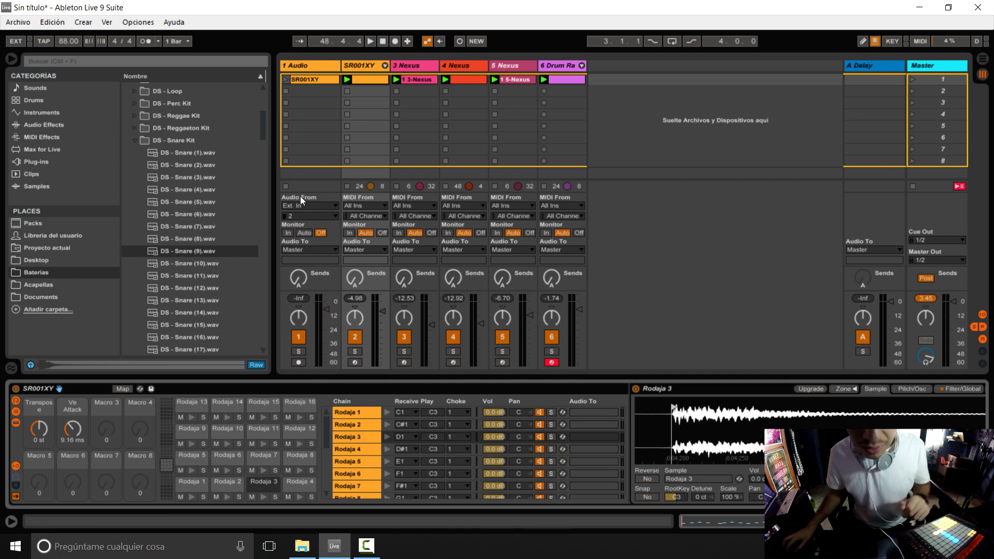
pyautogui.moveTo(274, 189); pyautogui.dragTo(227, 195)
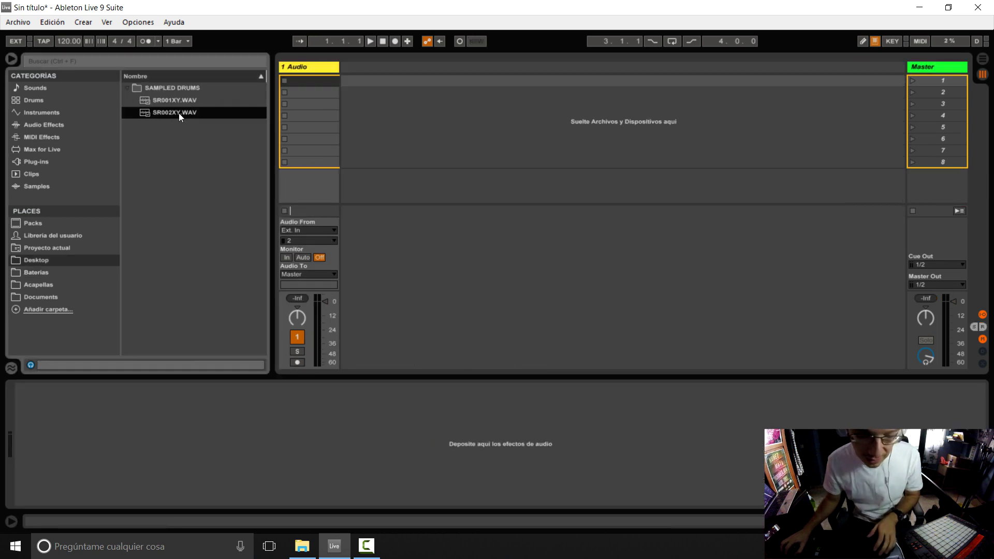
# - Load SR002XY.WAV into the first clip slot of the new set's audio track and locate its drum section around bar 74
pyautogui.moveTo(178, 113); pyautogui.dragTo(308, 83)
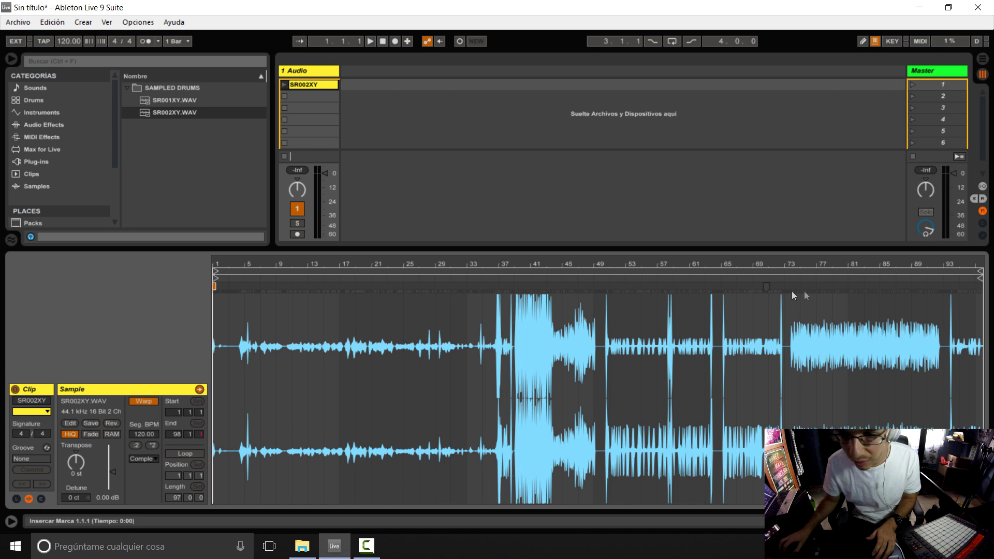
pyautogui.moveTo(562, 295); pyautogui.dragTo(406, 406)
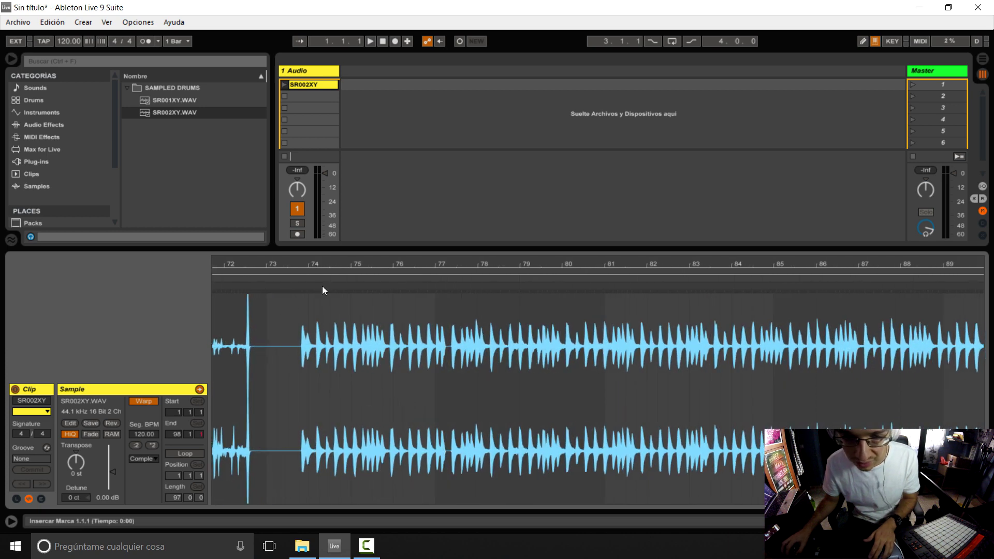
# - Warp the SR002XY drum section with markers on its hits across bar 1 and play the clip at 86 BPM
pyautogui.click(295, 278)
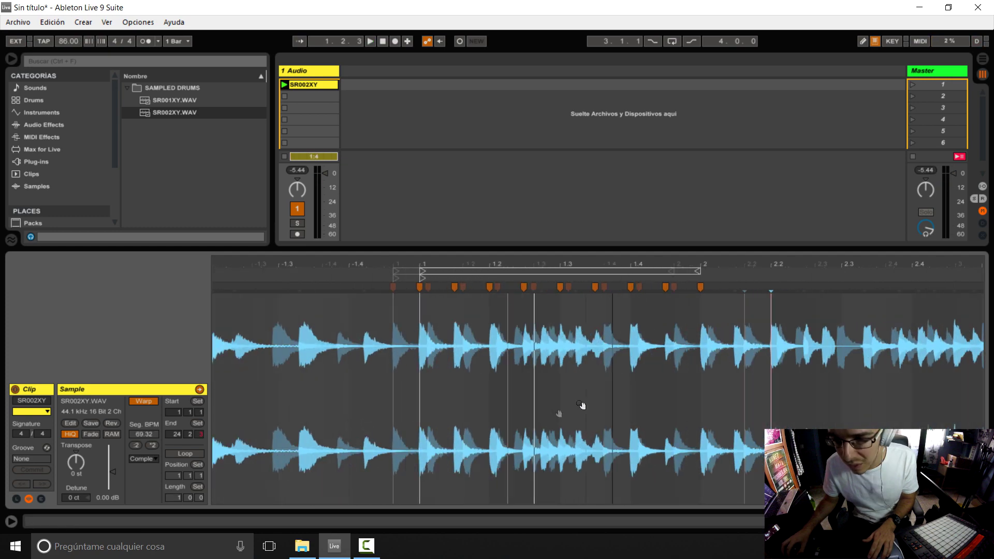
pyautogui.moveTo(582, 406); pyautogui.dragTo(535, 435)
# - Slice the SR002XY clip to a new MIDI track by warp marker, using the Sample MPC slicing preset
pyautogui.rightClick(306, 86)
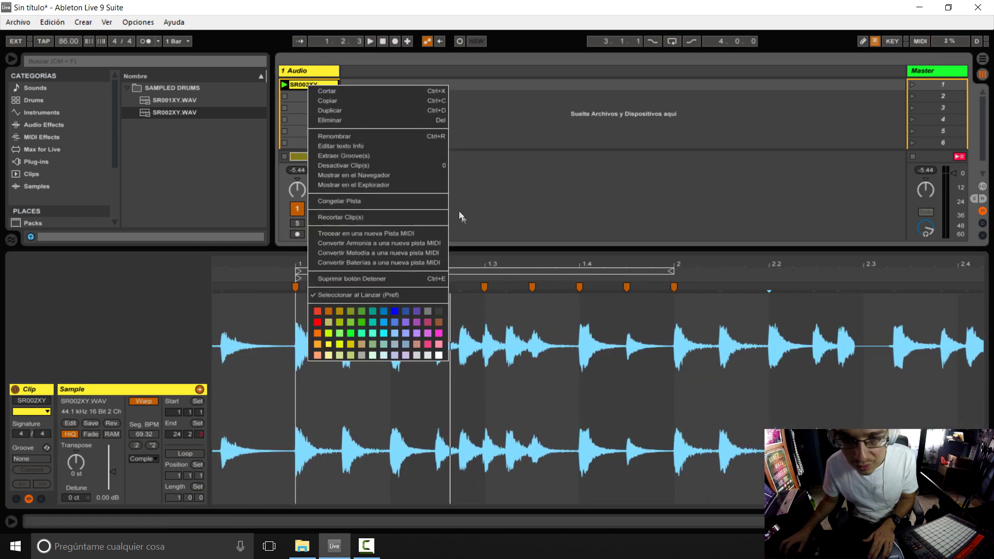
pyautogui.click(415, 233)
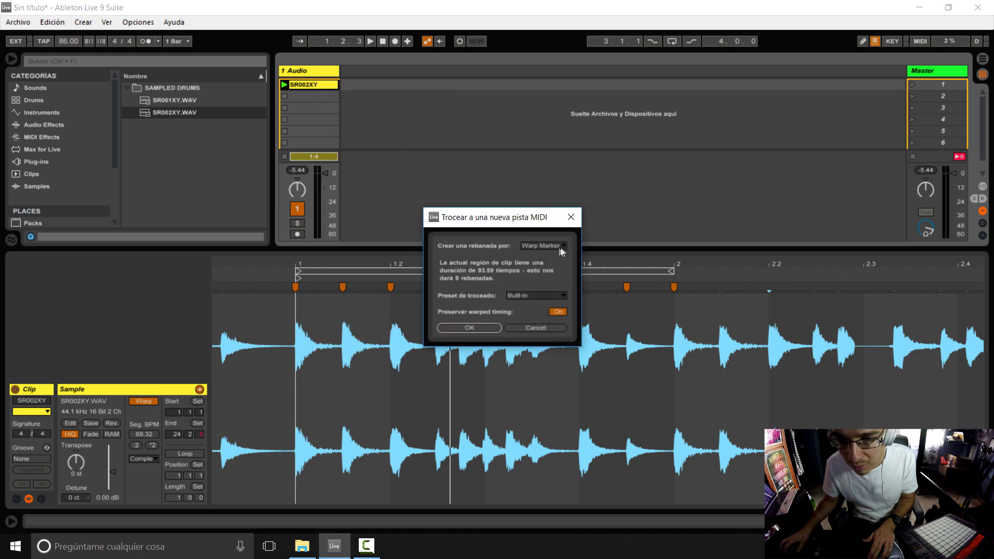
pyautogui.click(546, 296)
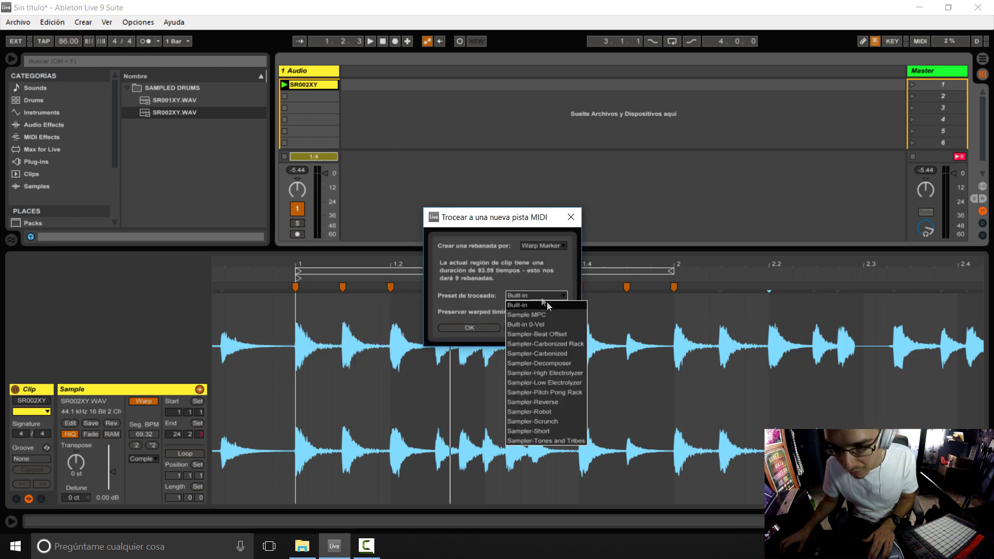
pyautogui.click(549, 315)
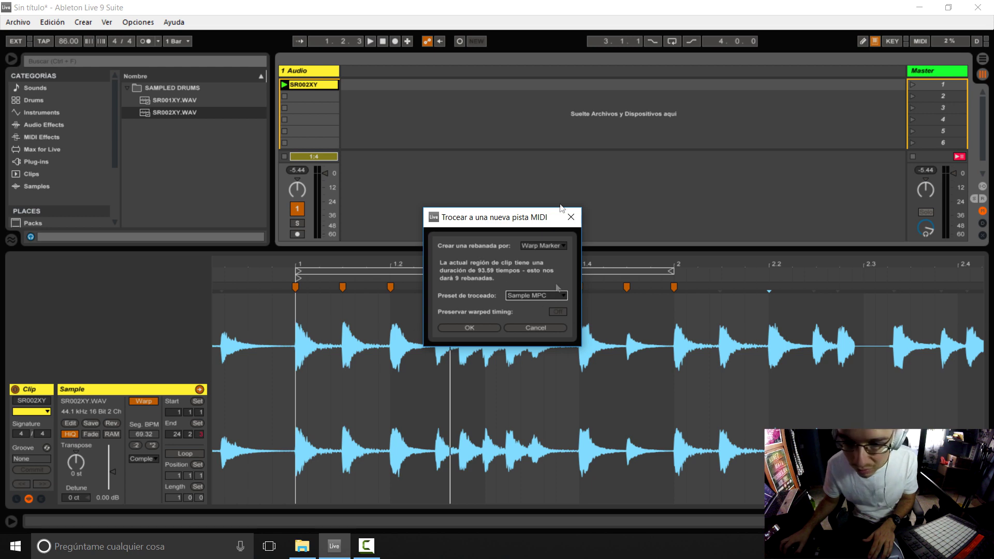
pyautogui.moveTo(561, 207); pyautogui.dragTo(584, 119)
pyautogui.click(504, 240)
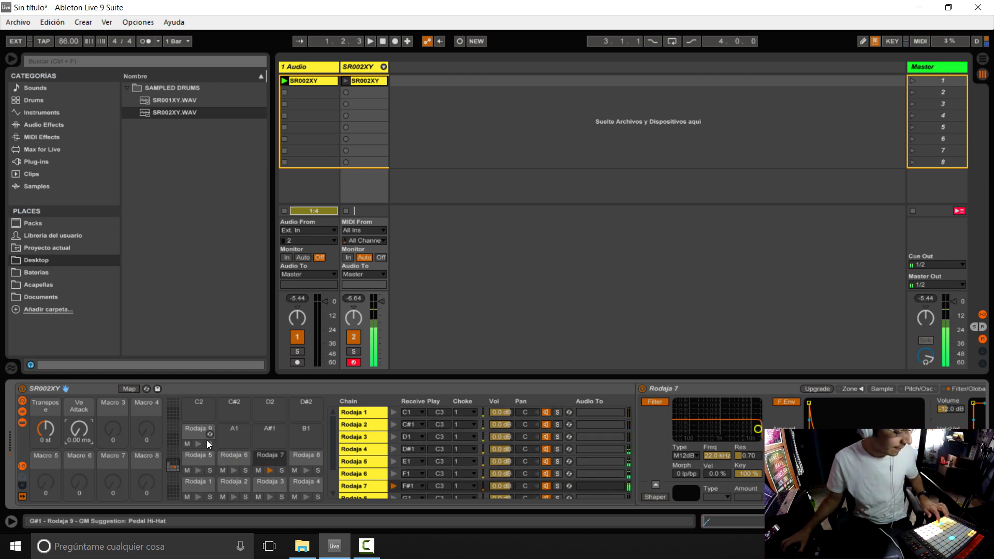
# - Set the song tempo to 73 BPM and toggle playback
pyautogui.moveTo(68, 41); pyautogui.dragTo(65, 51)
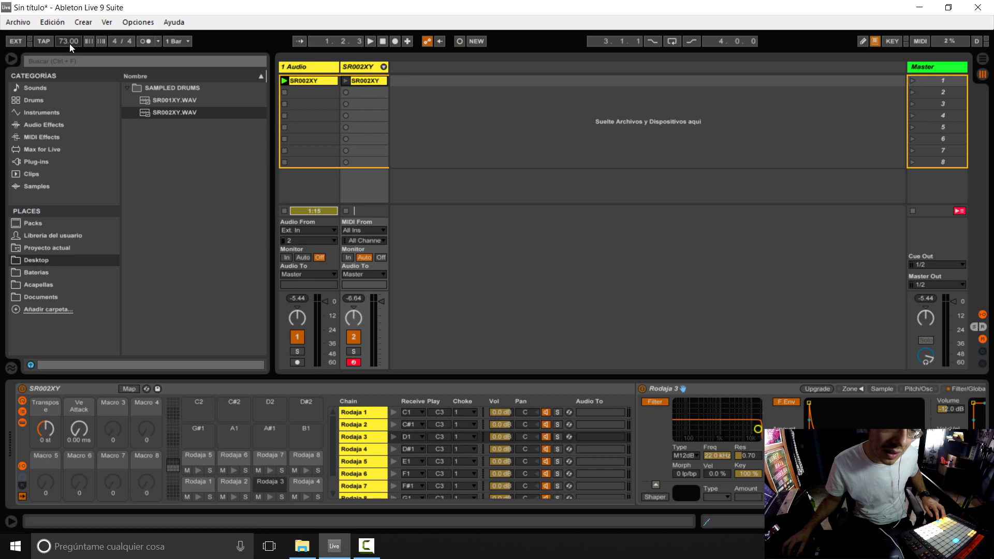
pyautogui.press('space')
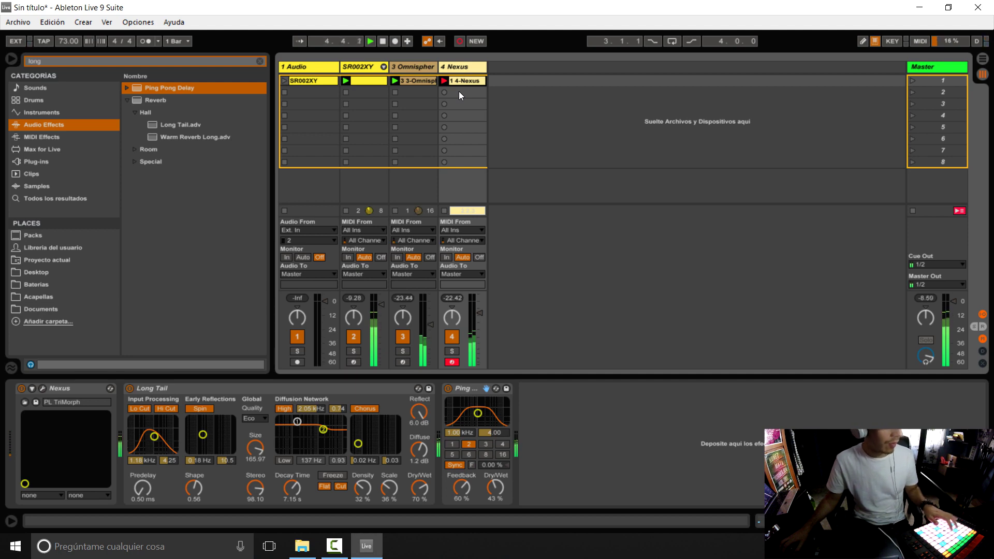
# - Add further Nexus synth parts and finish recording the looping clip in the 6 Nexus track's first slot
pyautogui.hotkey('ctrl', 'd')
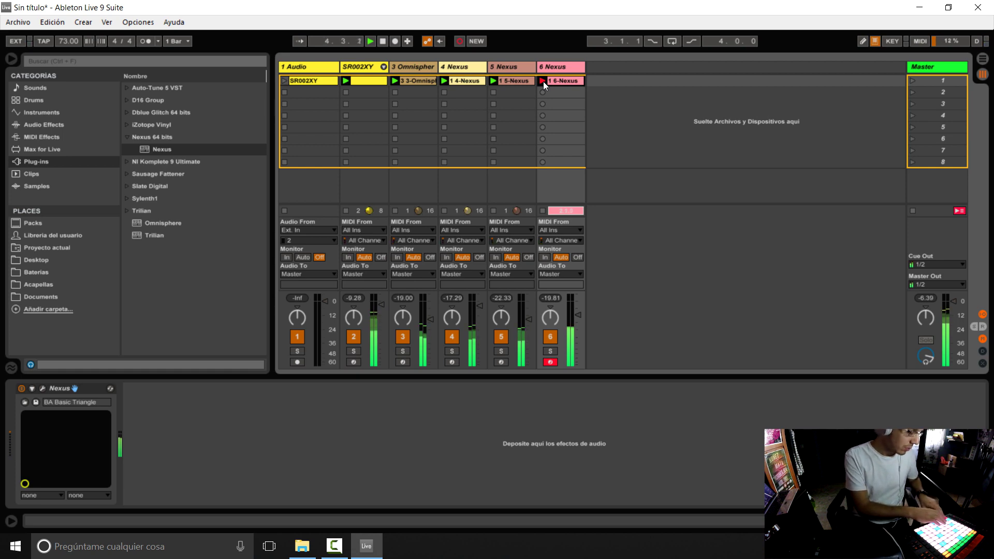
pyautogui.click(542, 82)
# - Add a Drum Rack instrument on a new MIDI track and place that track directly after the sliced SR002XY track
pyautogui.click(57, 125)
pyautogui.click(65, 114)
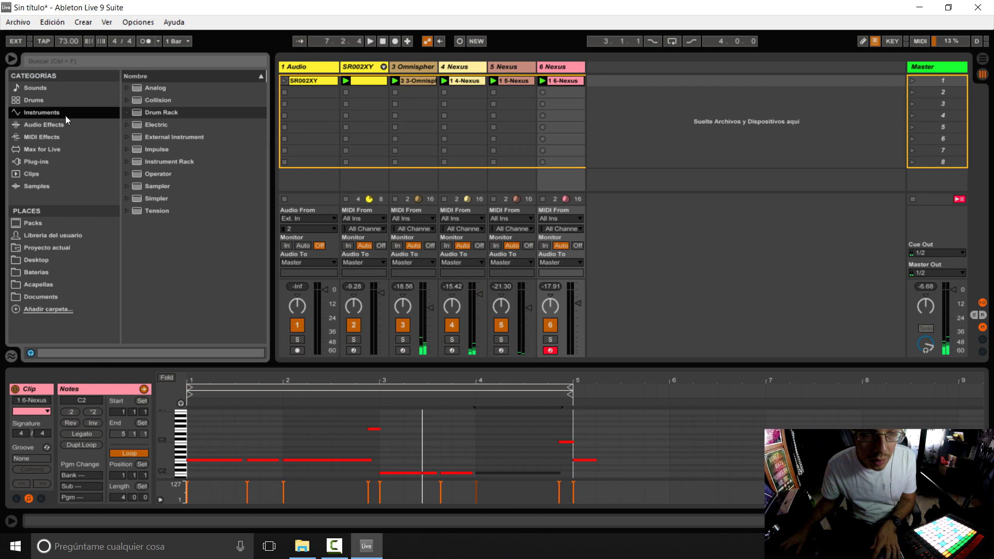
pyautogui.moveTo(166, 112); pyautogui.dragTo(611, 125)
pyautogui.moveTo(616, 66); pyautogui.dragTo(386, 64)
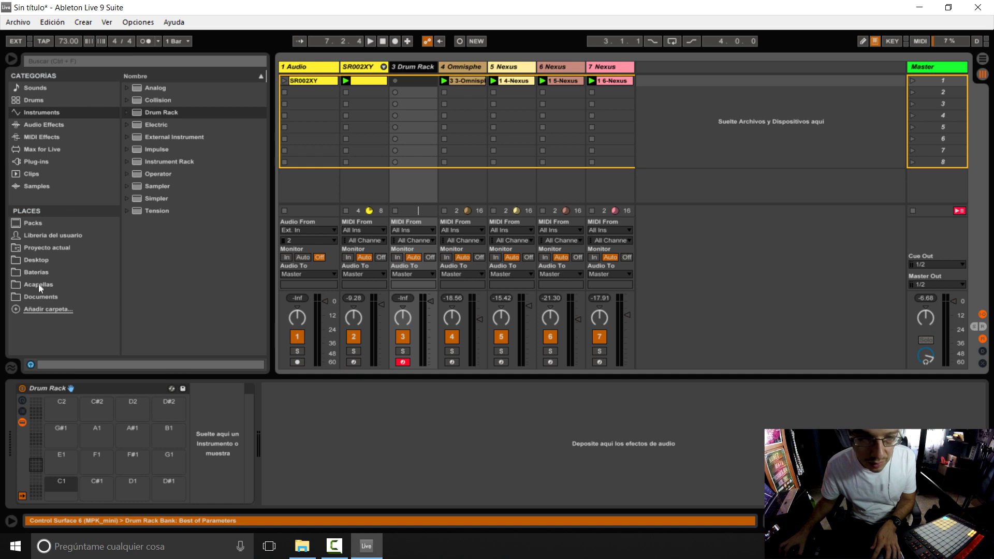